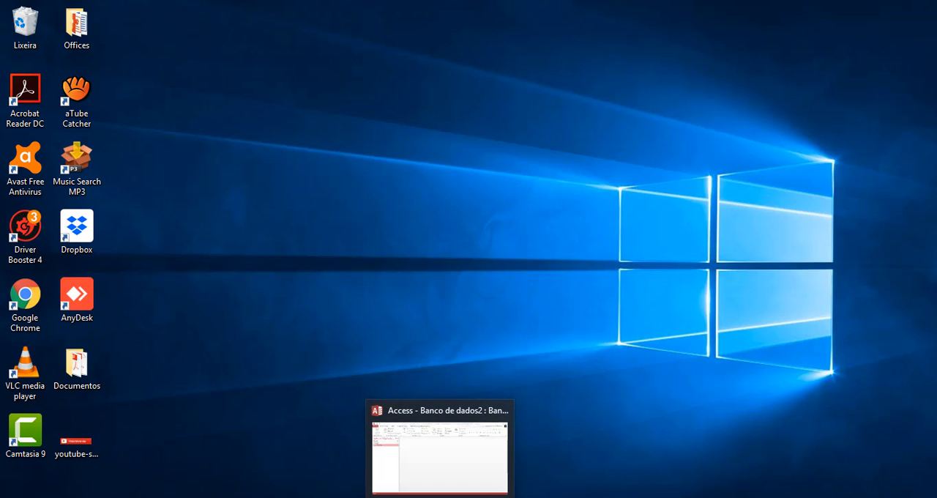
# Switch to the open Access database and create a new blank table in Design view.
pyautogui.click(440, 497)
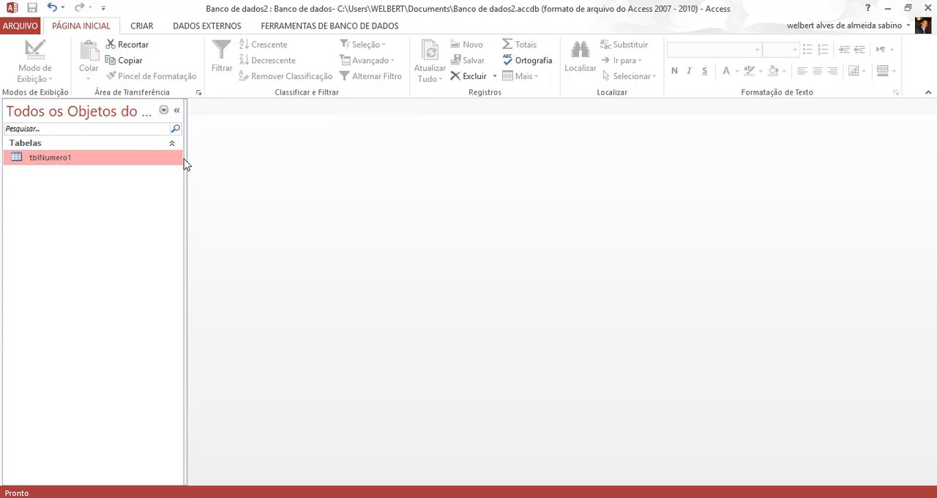
pyautogui.click(144, 26)
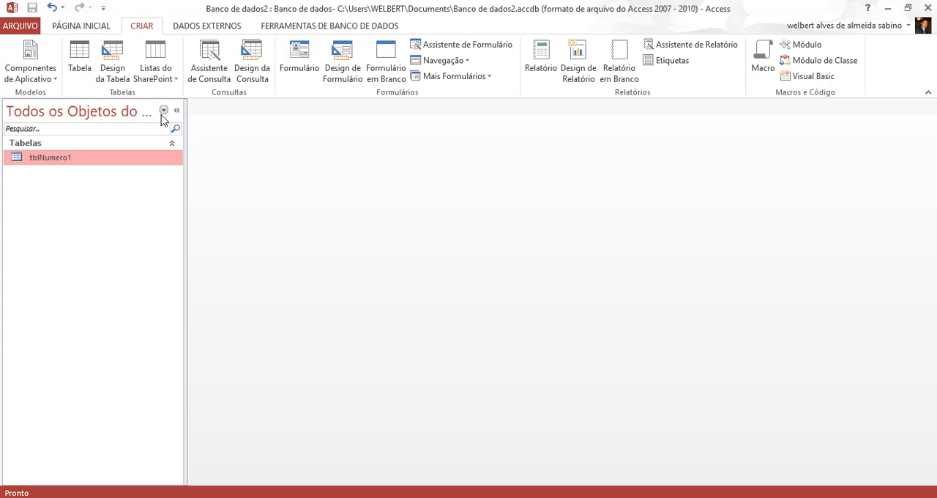
pyautogui.click(113, 55)
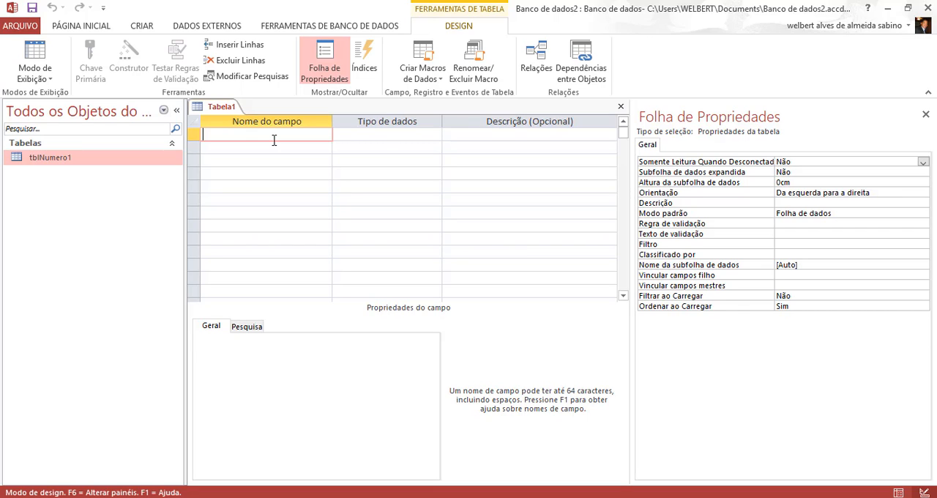
# Add a first field named Id with the data type Número.
pyautogui.write('Nome')
pyautogui.press('BackSpace')
pyautogui.press('BackSpace')
pyautogui.press('BackSpace')
pyautogui.press('BackSpace')
pyautogui.write('Id')
pyautogui.press('Tab')
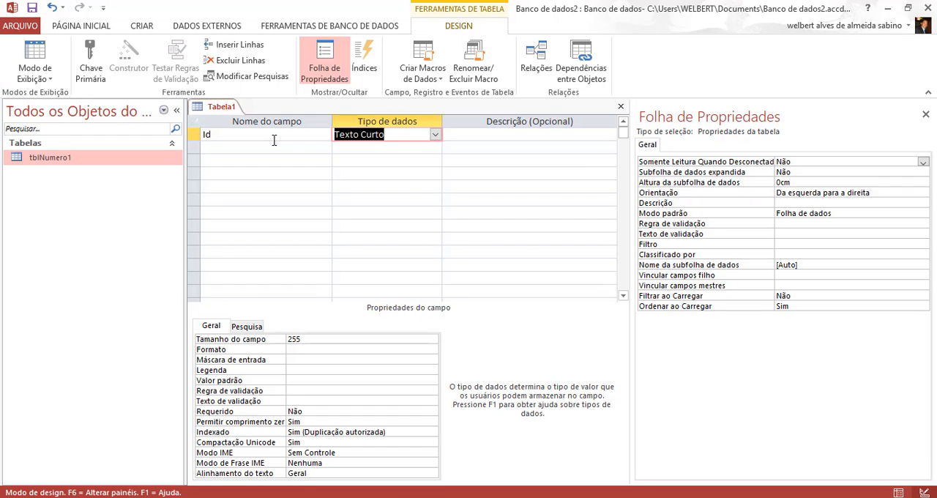
pyautogui.write('número')
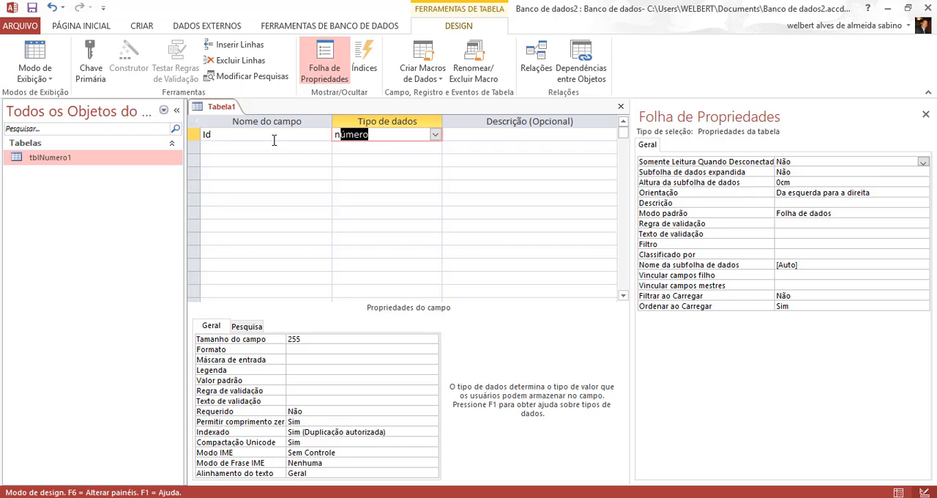
pyautogui.press('Tab')
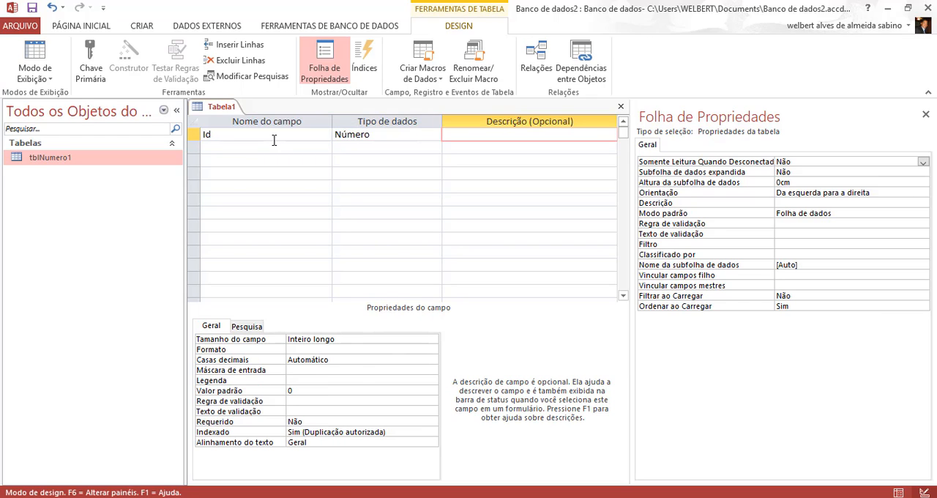
pyautogui.hotkey('shift', 'Tab')
pyautogui.hotkey('shift', 'Tab')
pyautogui.press('Tab')
pyautogui.hotkey('shift', 'Tab')
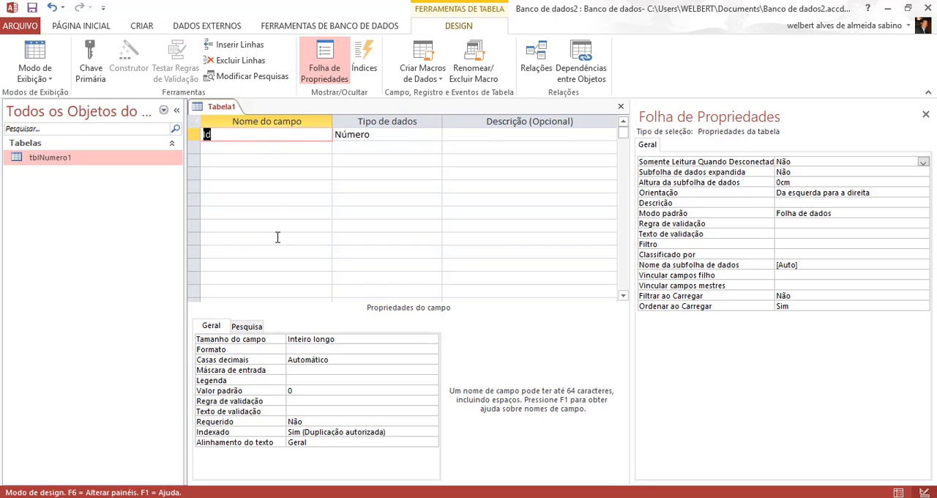
pyautogui.click(268, 132)
pyautogui.click(531, 137)
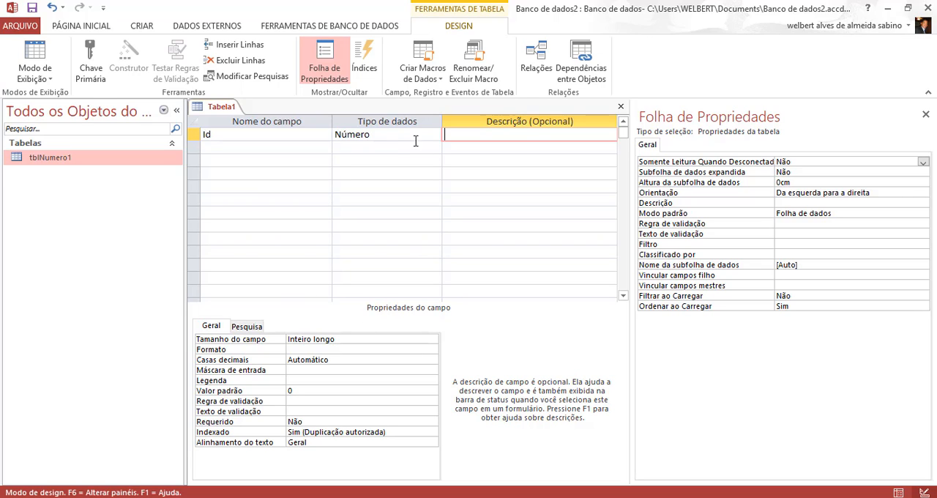
pyautogui.click(271, 149)
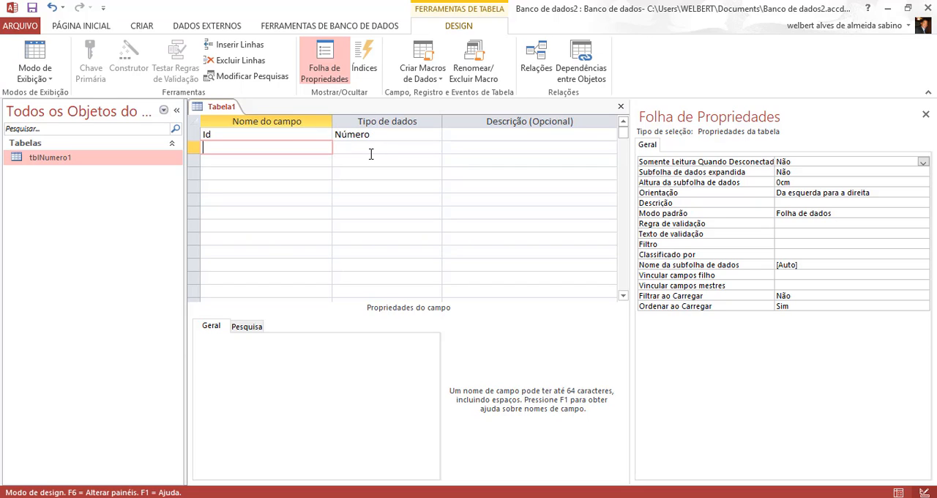
pyautogui.click(301, 167)
pyautogui.click(291, 148)
pyautogui.click(290, 134)
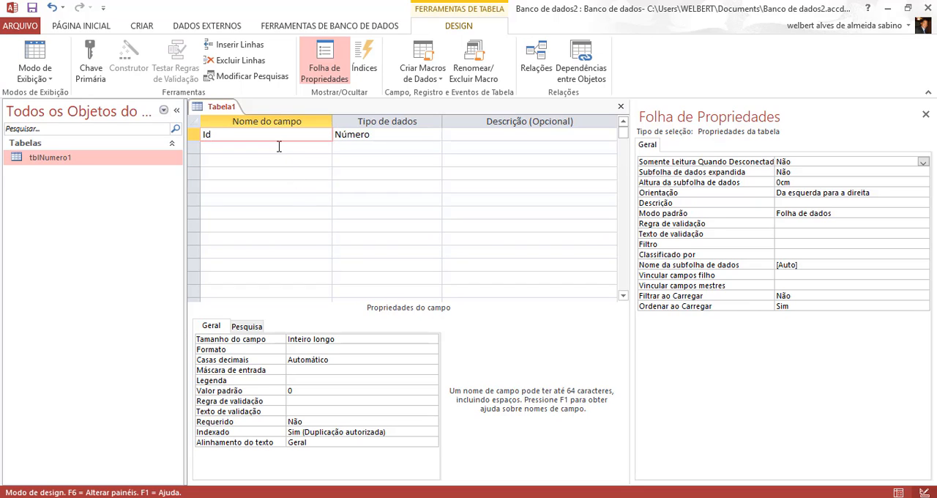
# Add a second field named a, try the Moeda data type, and set it back to Texto Curto.
pyautogui.click(279, 148)
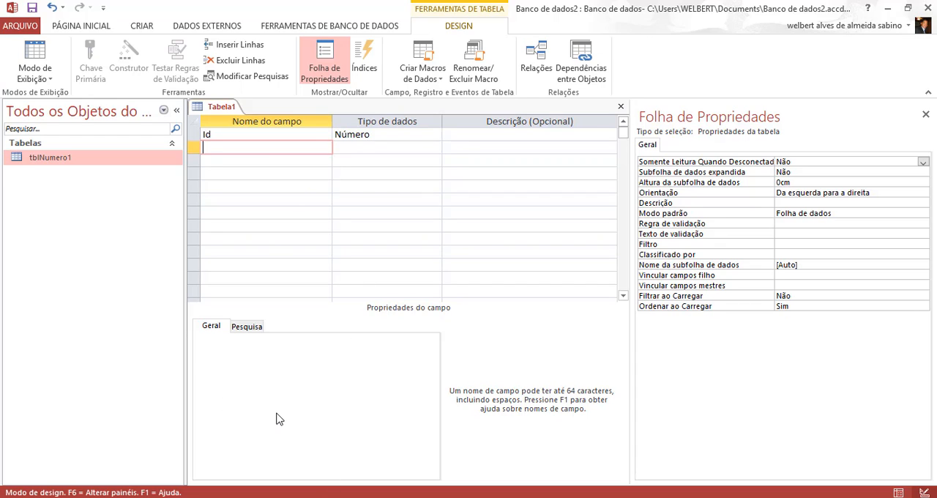
pyautogui.write('a')
pyautogui.press('Tab')
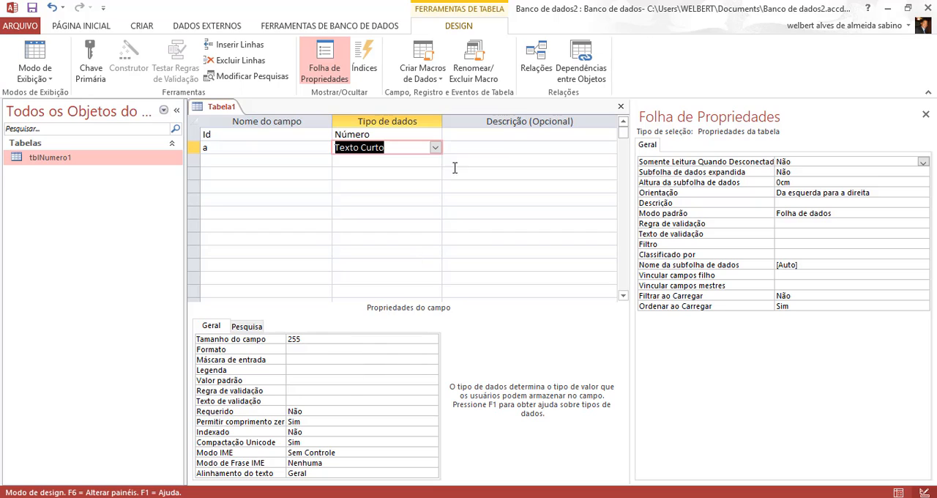
pyautogui.click(435, 148)
pyautogui.click(397, 214)
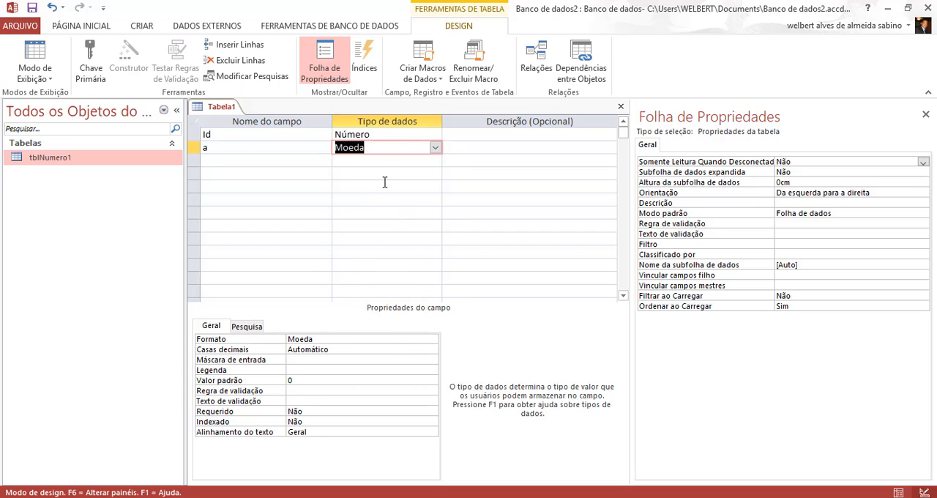
pyautogui.click(435, 148)
pyautogui.click(402, 163)
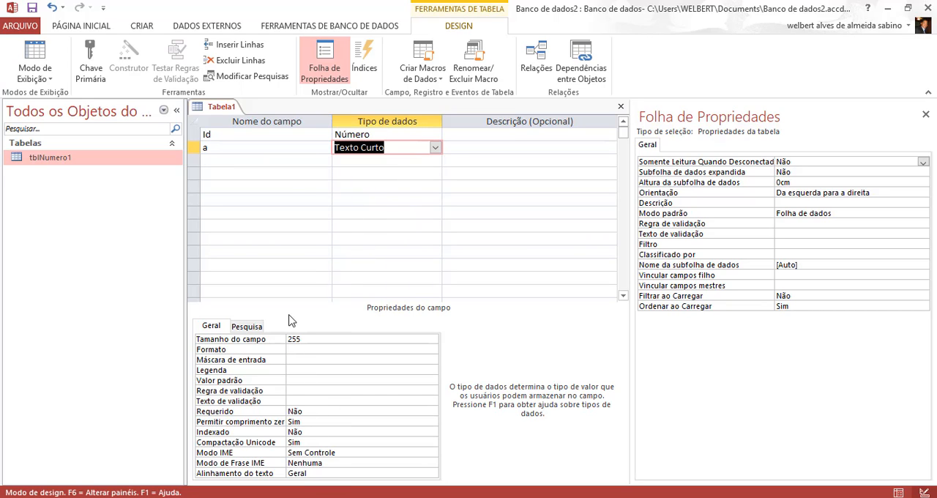
# Enter "Numeração Automática" as the description of the Id field.
pyautogui.click(468, 148)
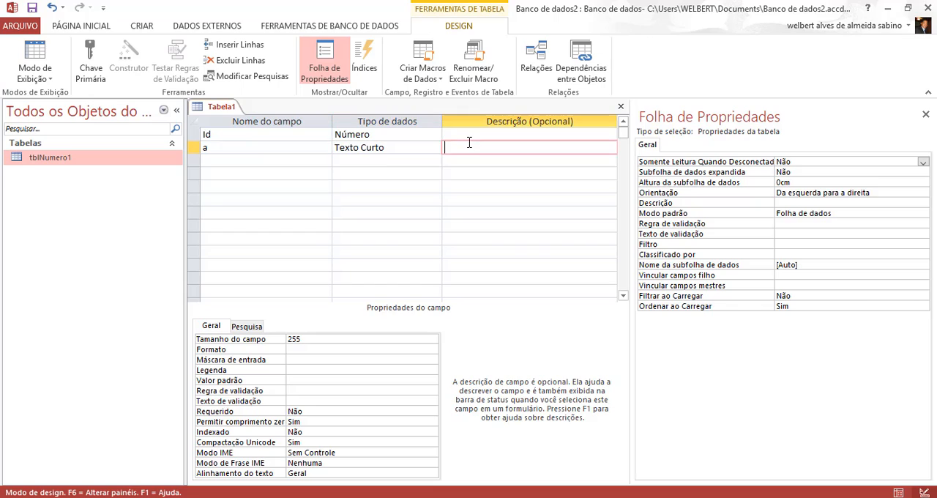
pyautogui.click(472, 132)
pyautogui.write('Numero')
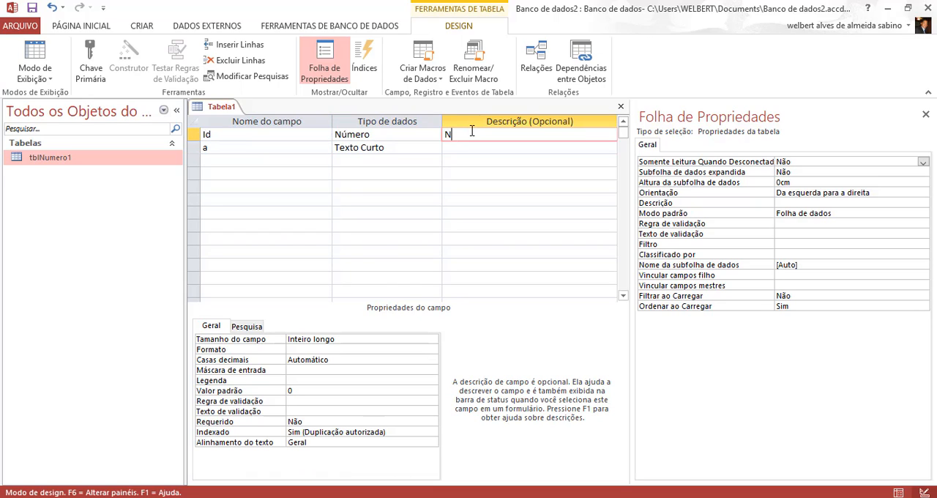
pyautogui.press('BackSpace')
pyautogui.press('BackSpace')
pyautogui.write('ração aUtoma')
pyautogui.press('BackSpace')
pyautogui.press('BackSpace')
pyautogui.press('BackSpace')
pyautogui.press('BackSpace')
pyautogui.press('BackSpace')
pyautogui.press('BackSpace')
pyautogui.write('Automática')
# Change the data type of the Id field to Numeração Automática.
pyautogui.click(416, 134)
pyautogui.click(435, 135)
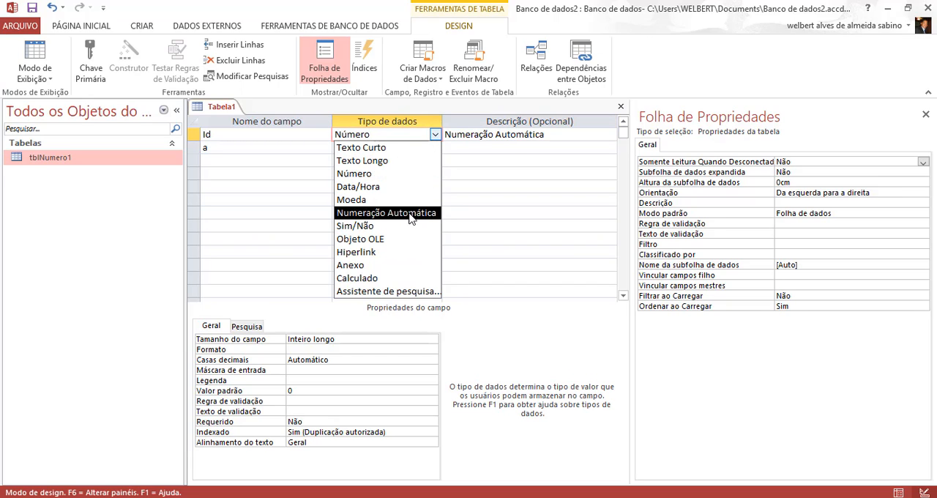
pyautogui.click(386, 213)
pyautogui.click(407, 160)
pyautogui.click(411, 146)
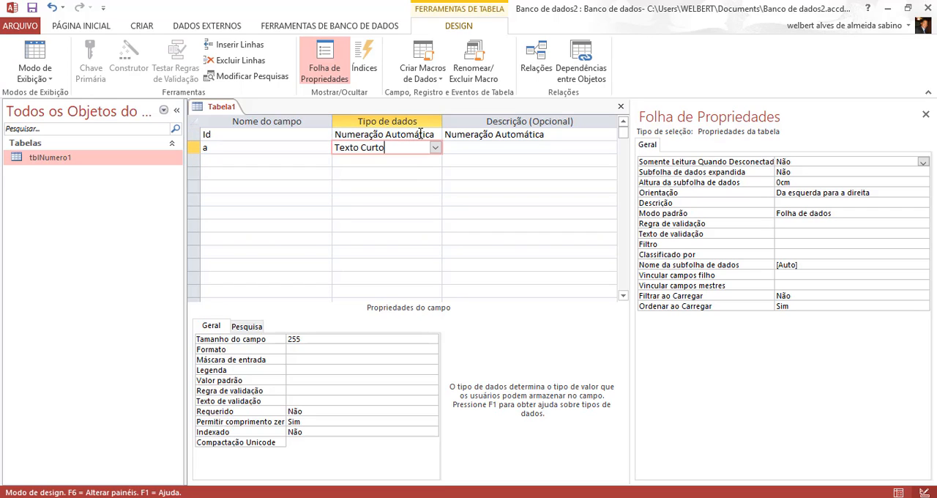
# Examine the available Novos valores options for the Id field.
pyautogui.click(417, 135)
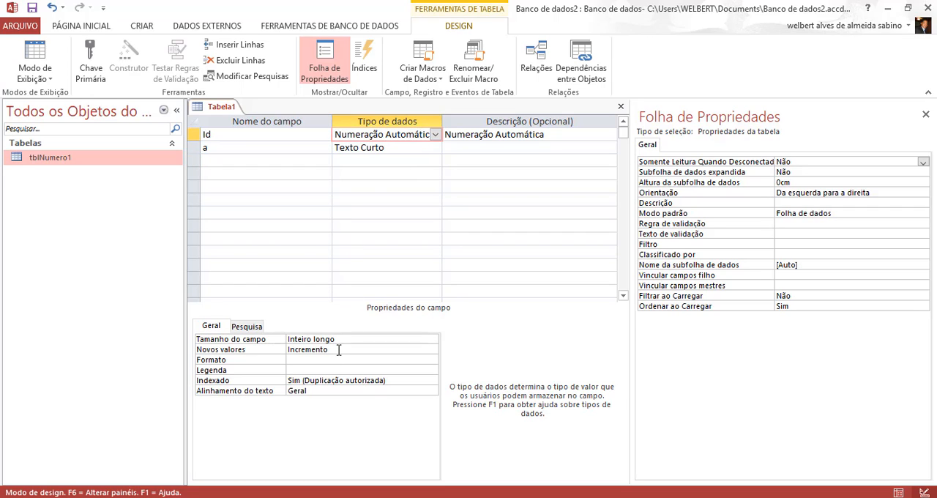
pyautogui.click(403, 349)
pyautogui.click(432, 350)
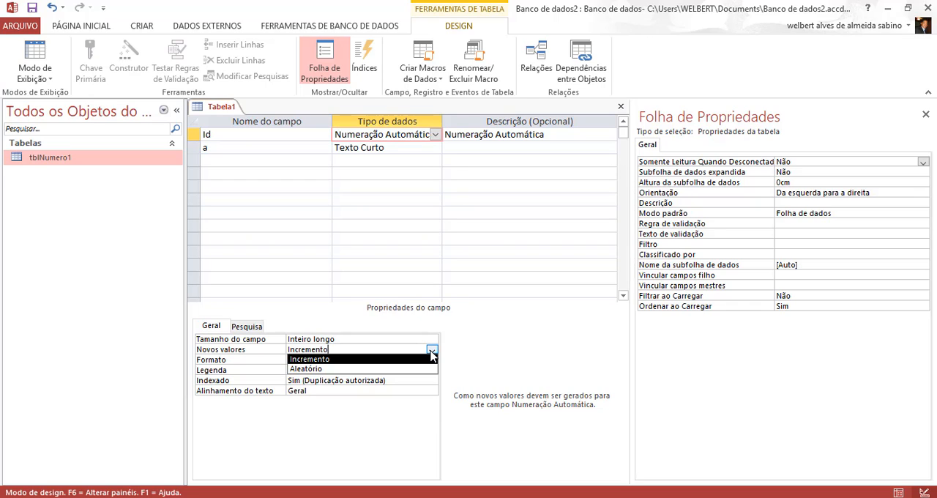
pyautogui.click(432, 354)
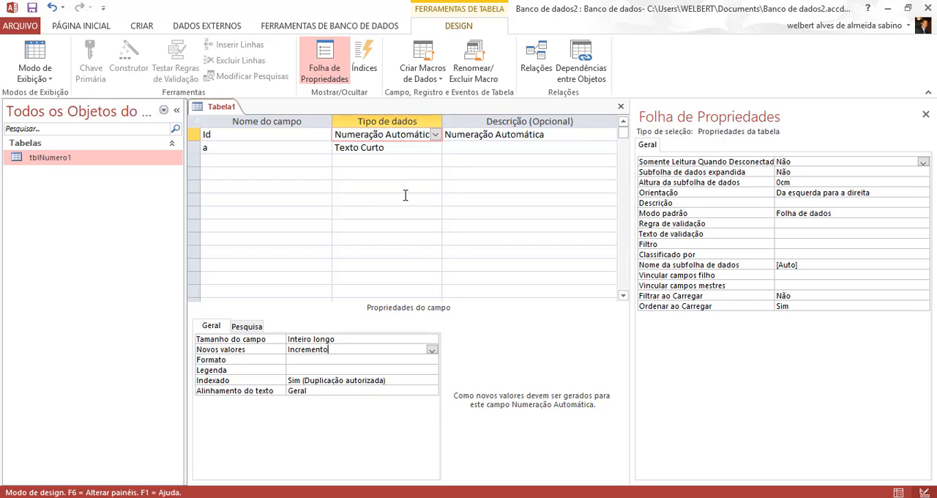
# Rename the second field as Nome, keeping Texto Curto as its data type.
pyautogui.click(407, 171)
pyautogui.click(310, 143)
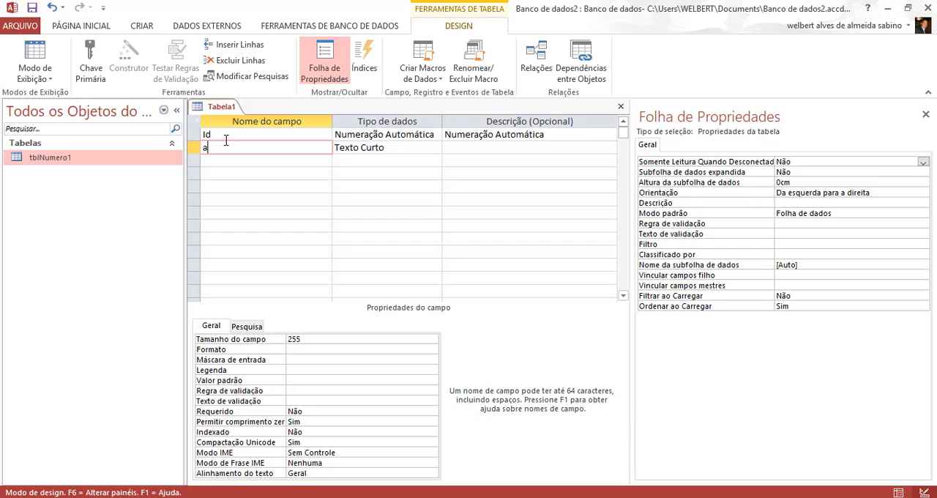
pyautogui.moveTo(246, 146); pyautogui.dragTo(150, 152)
pyautogui.write('Nome')
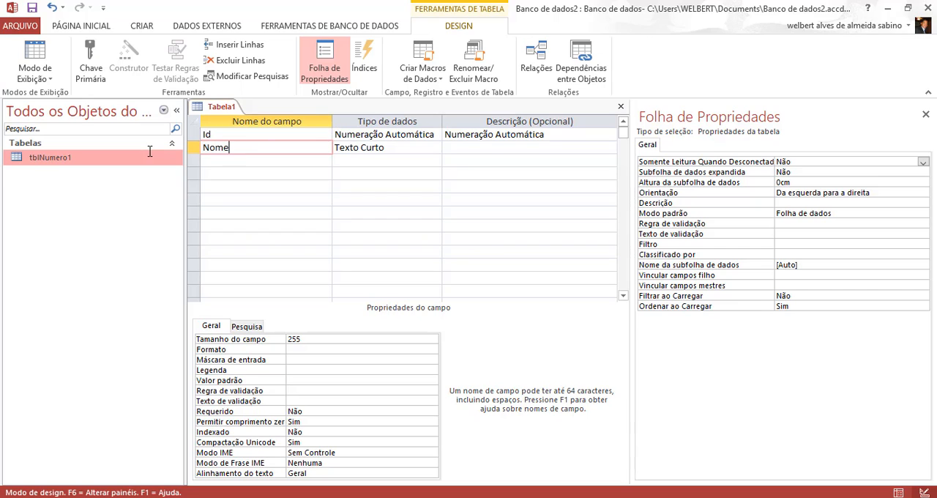
pyautogui.press('Tab')
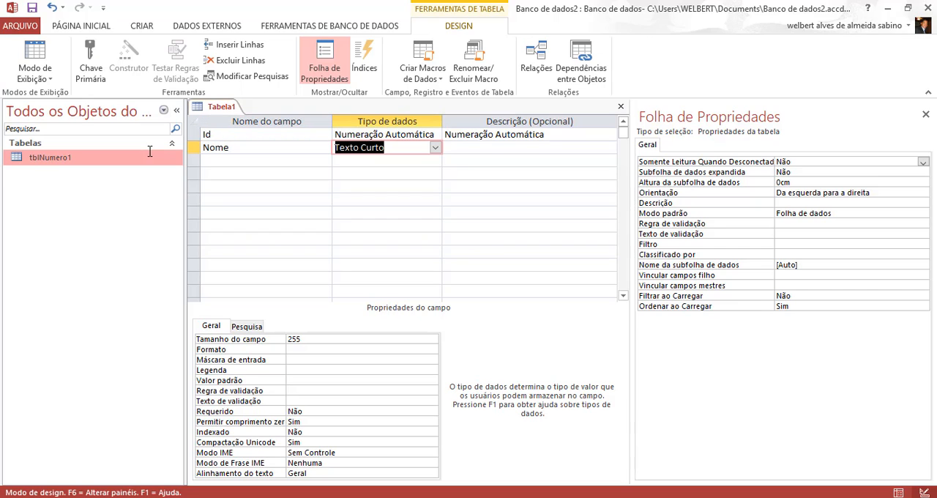
pyautogui.click(435, 148)
pyautogui.click(435, 150)
# Set the Legenda property of the Nome field to the person's name.
pyautogui.click(244, 174)
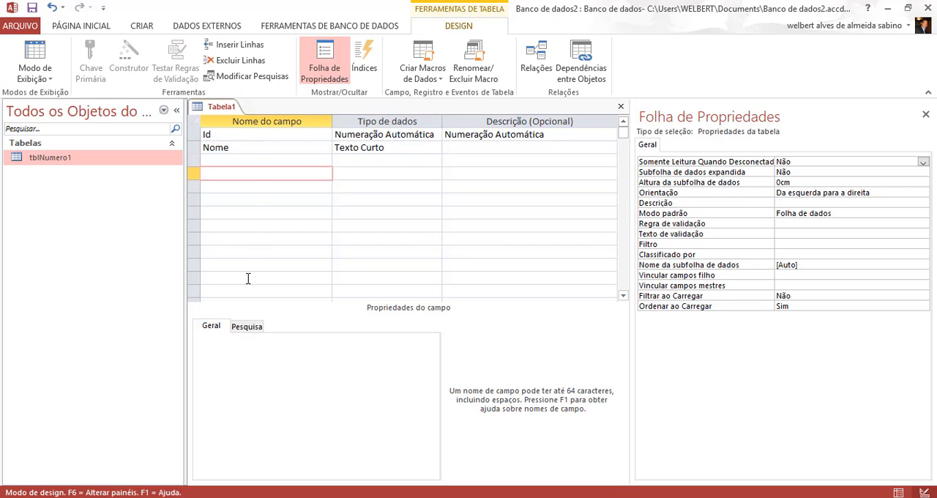
pyautogui.click(262, 160)
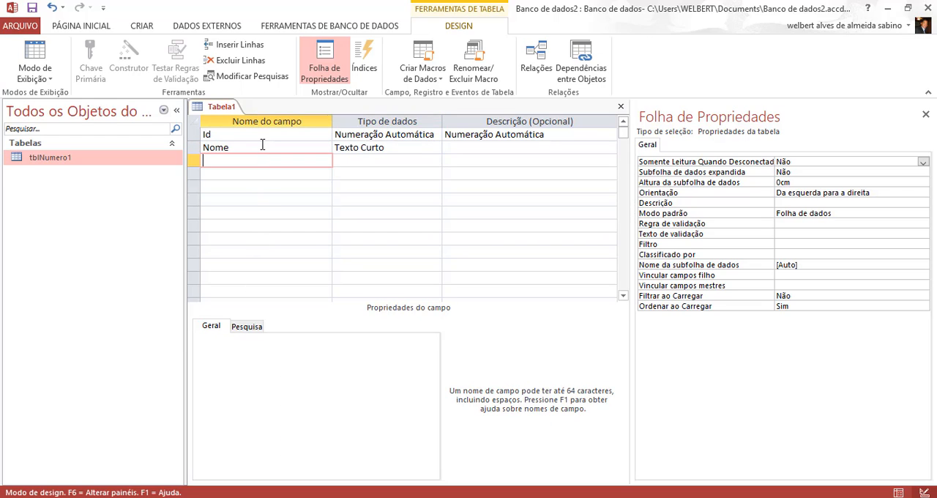
pyautogui.click(262, 147)
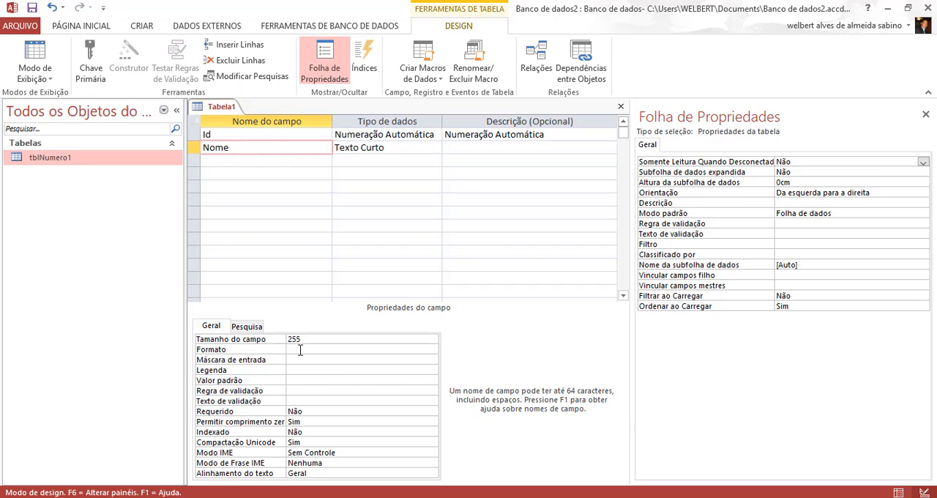
pyautogui.click(316, 368)
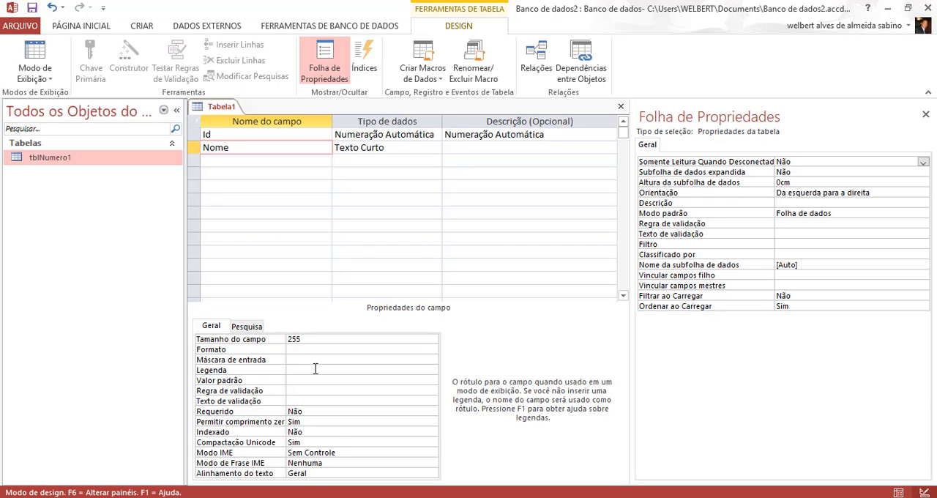
pyautogui.click(326, 411)
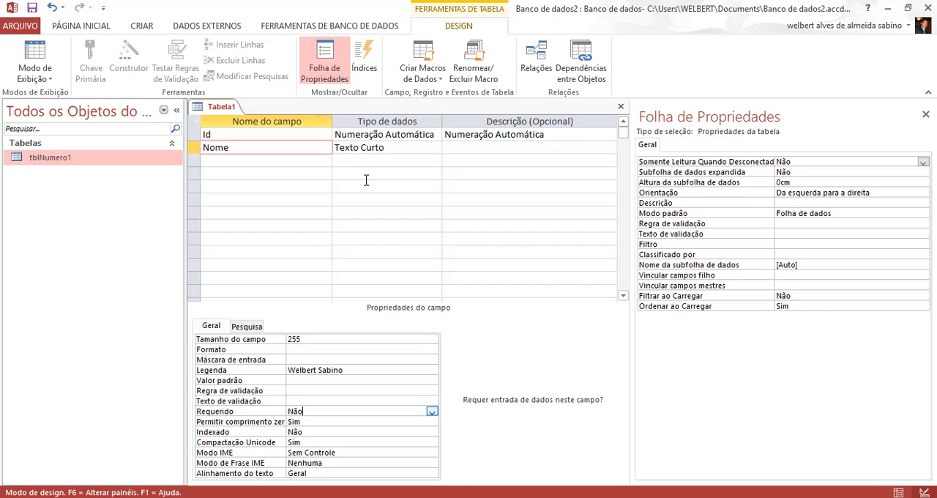
pyautogui.click(246, 149)
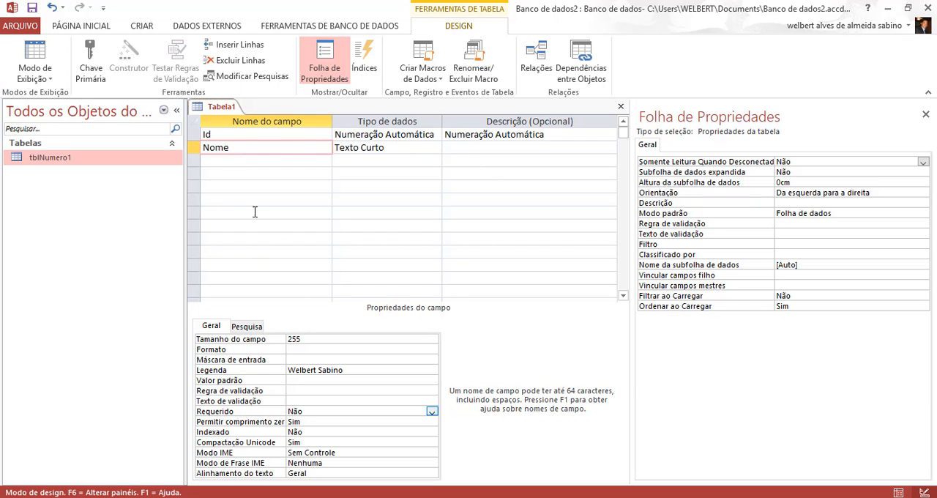
# Switch the table to its data view, saving it as tblTeste with a primary key created for it.
pyautogui.click(34, 59)
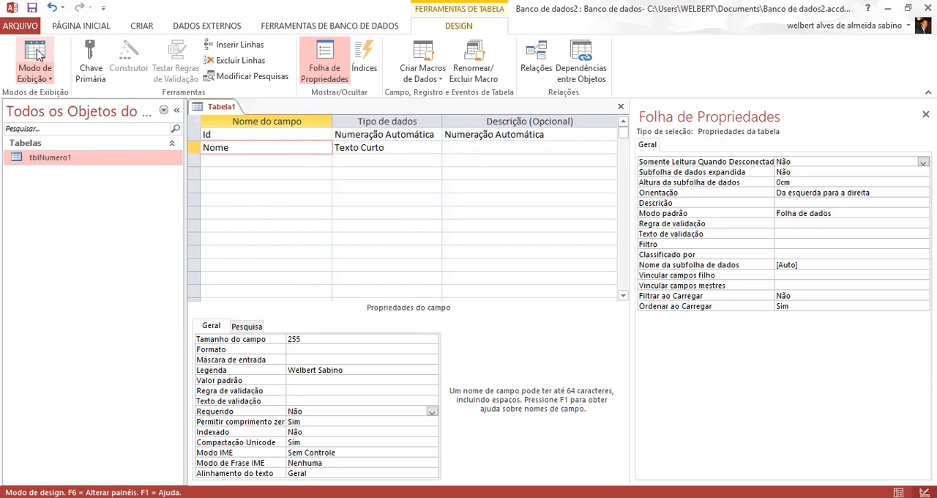
pyautogui.click(448, 301)
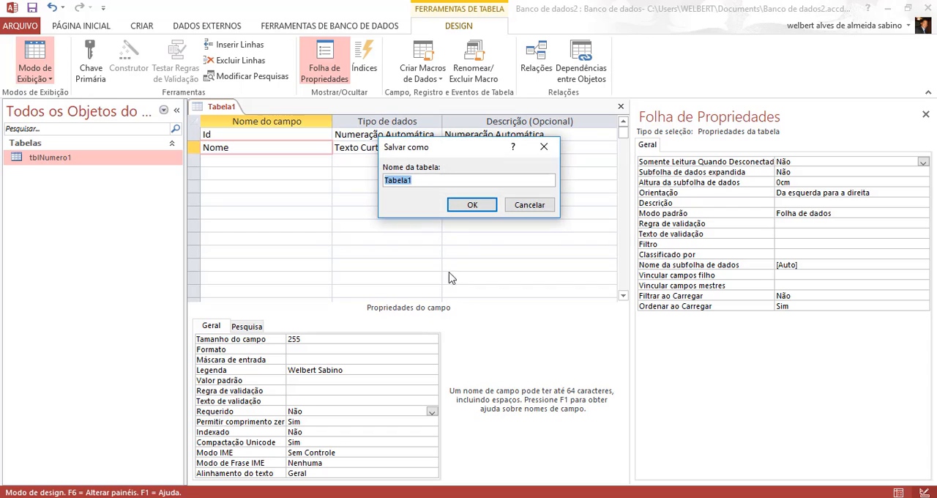
pyautogui.write('tblTest')
pyautogui.press('Return')
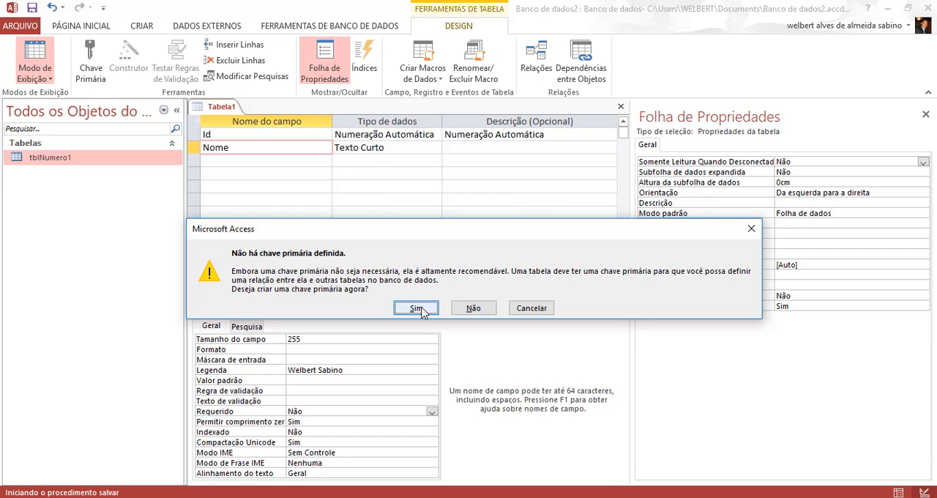
pyautogui.click(416, 308)
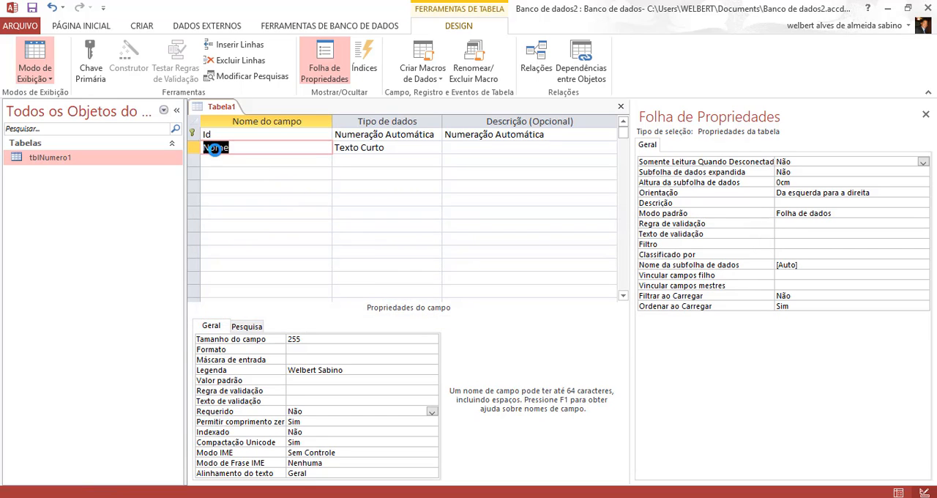
pyautogui.click(34, 51)
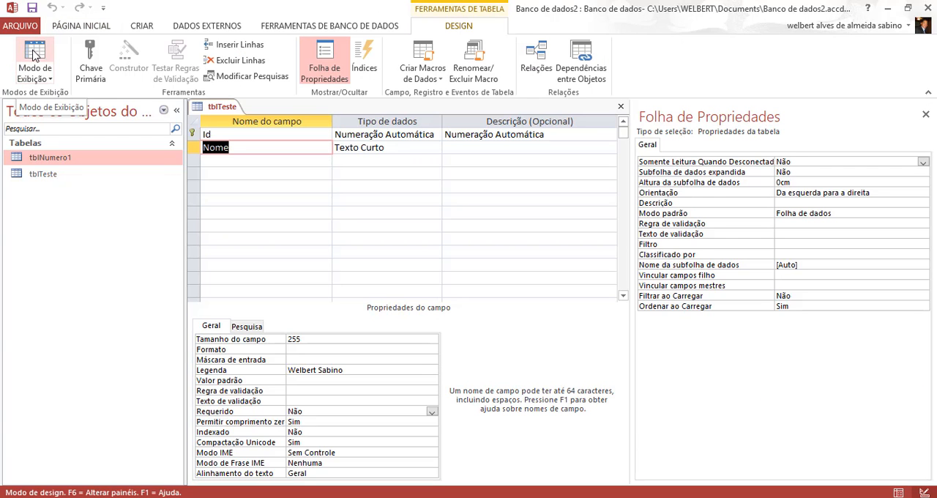
# Show the table in its data view and widen the second column to fit its full caption.
pyautogui.click(35, 51)
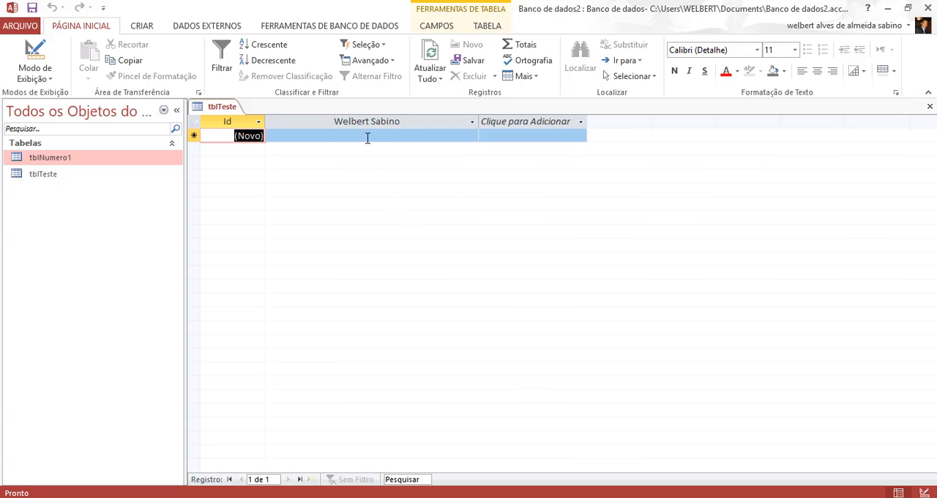
pyautogui.click(367, 137)
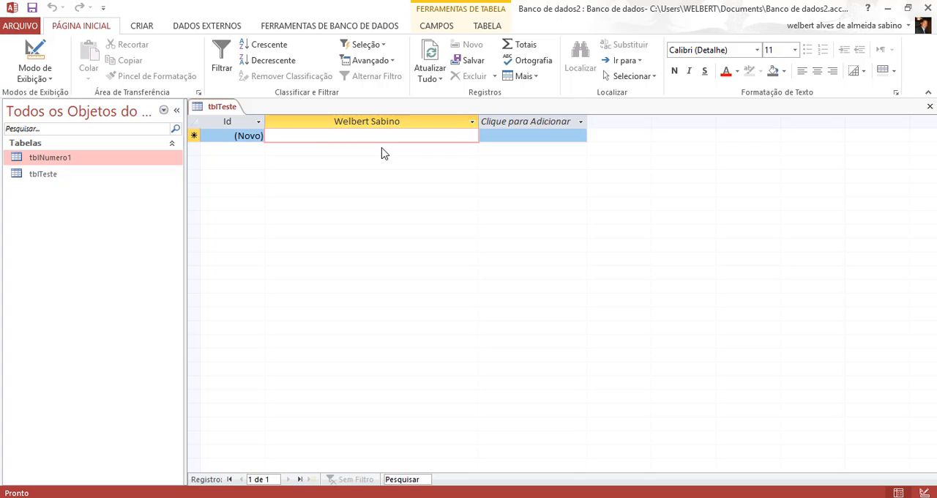
# Clear the Legenda property of the Nome field in the table design and save the change on returning to the data view.
pyautogui.click(35, 50)
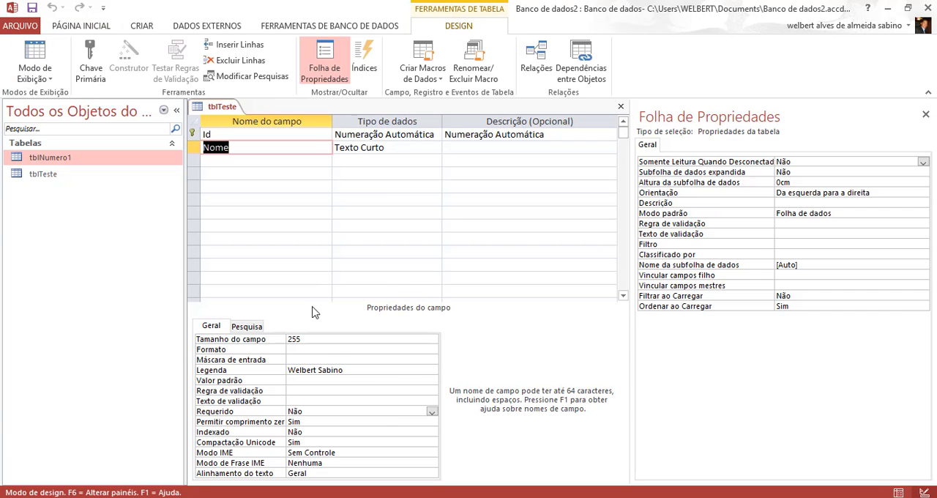
pyautogui.click(234, 368)
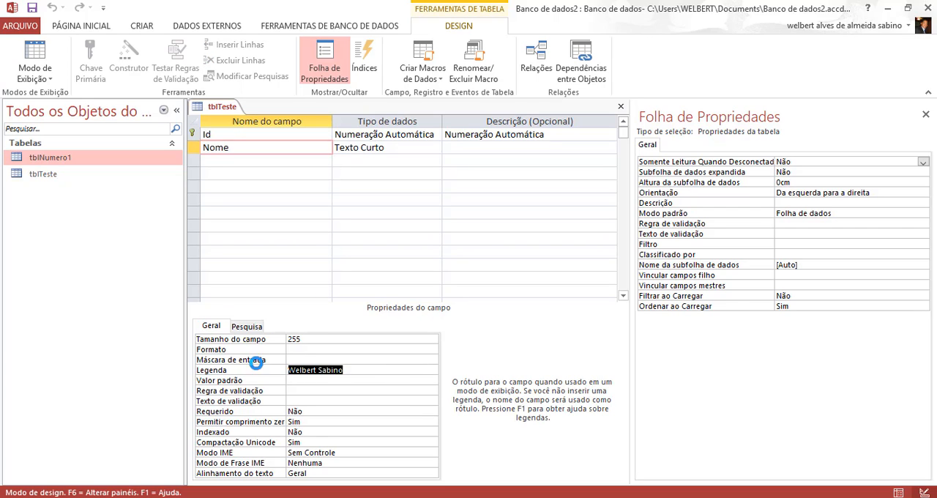
pyautogui.press('Delete')
pyautogui.press('Up')
pyautogui.press('Up')
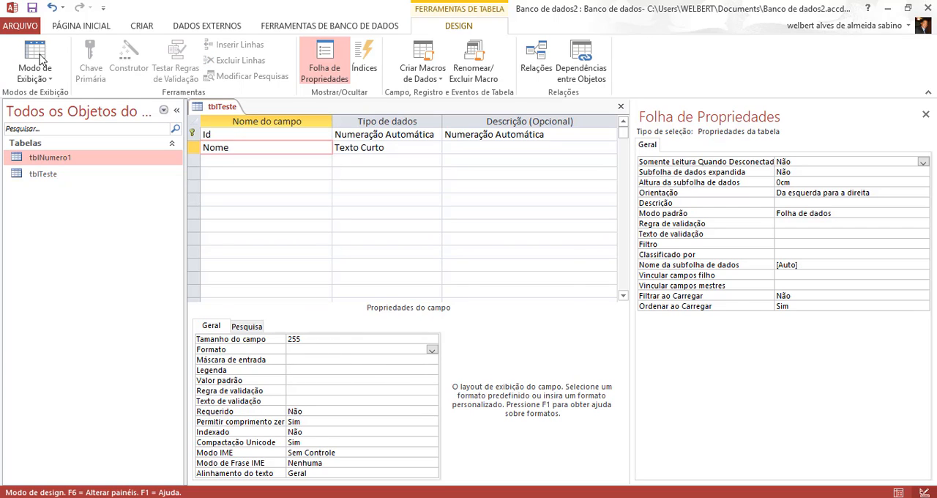
pyautogui.click(34, 52)
pyautogui.click(446, 300)
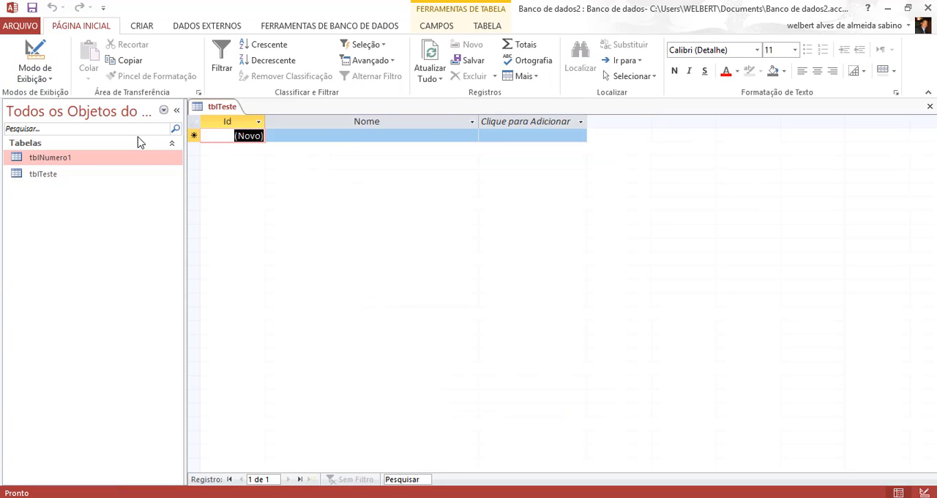
# Return to the table design and examine the data type and optional description of the Nome field.
pyautogui.click(35, 52)
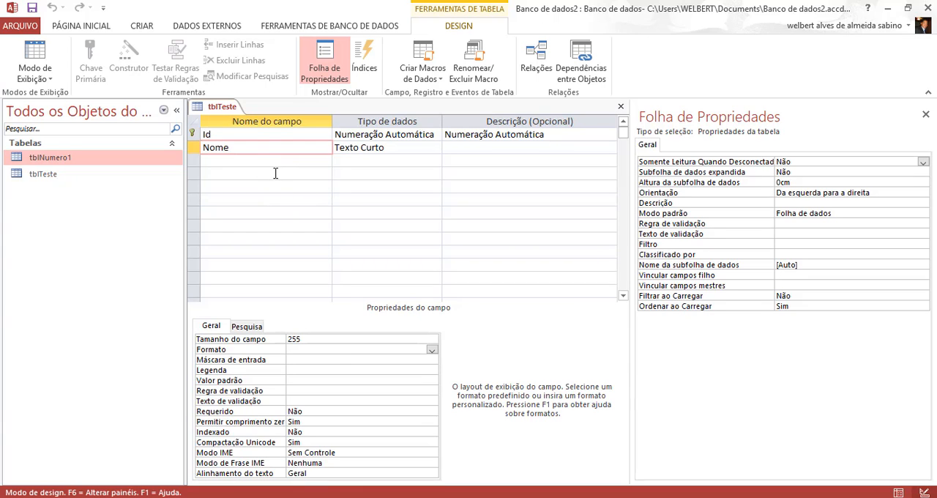
pyautogui.click(276, 173)
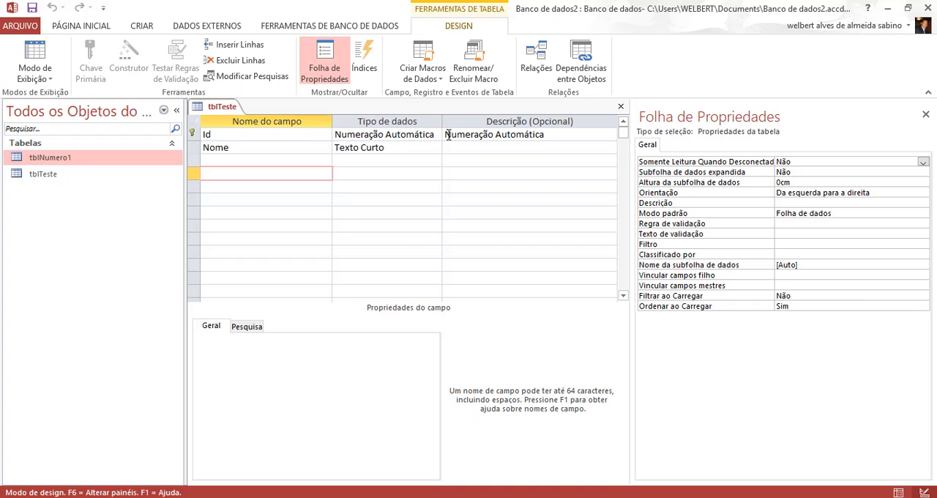
pyautogui.click(397, 147)
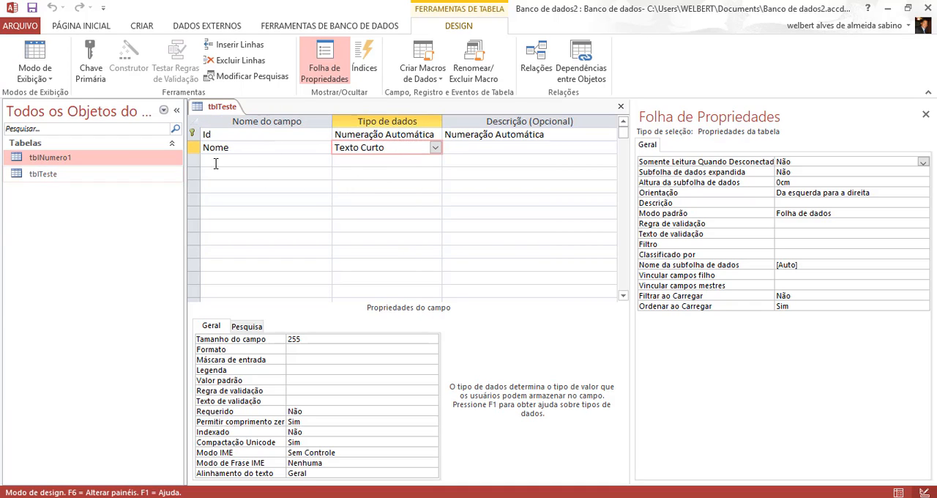
pyautogui.click(505, 152)
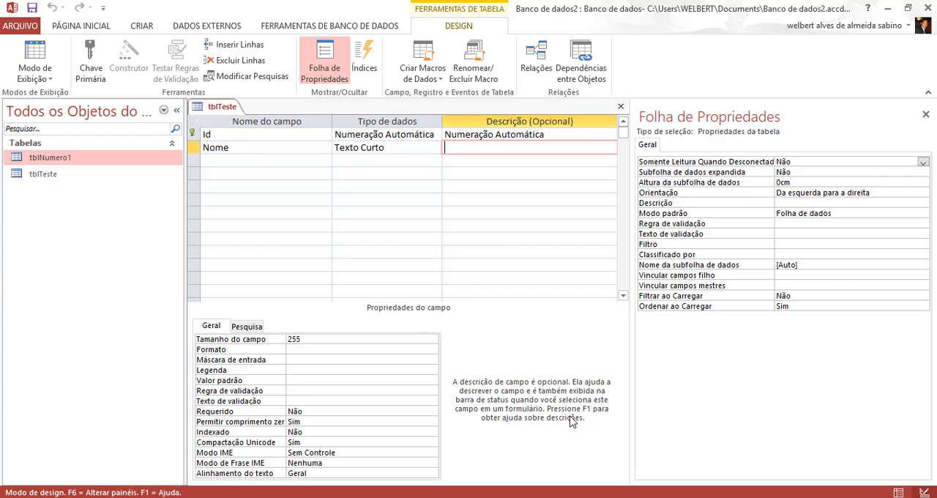
# Add a first record in the table's data view with a as its Nome value.
pyautogui.click(38, 54)
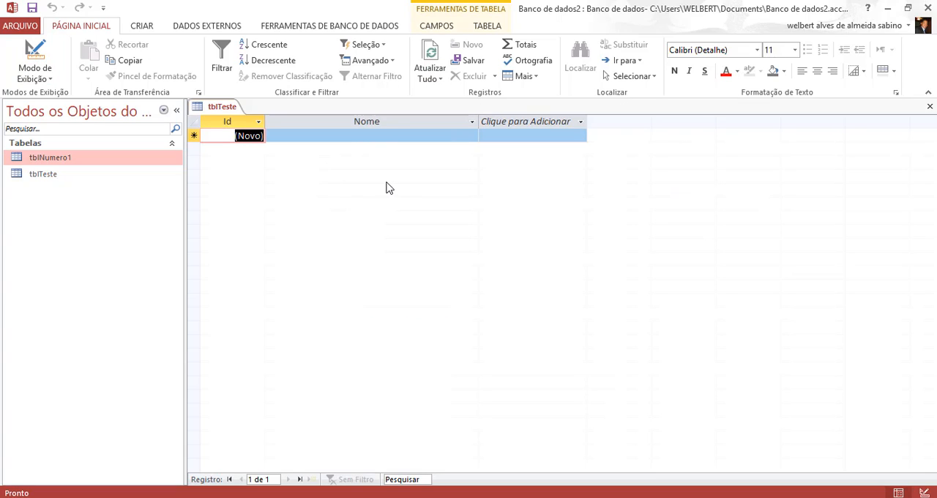
pyautogui.click(247, 138)
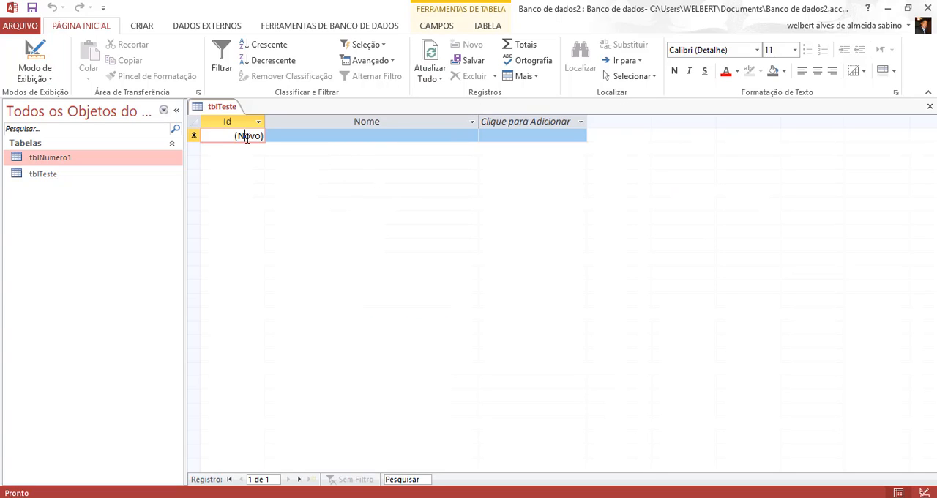
pyautogui.click(307, 136)
pyautogui.write('a')
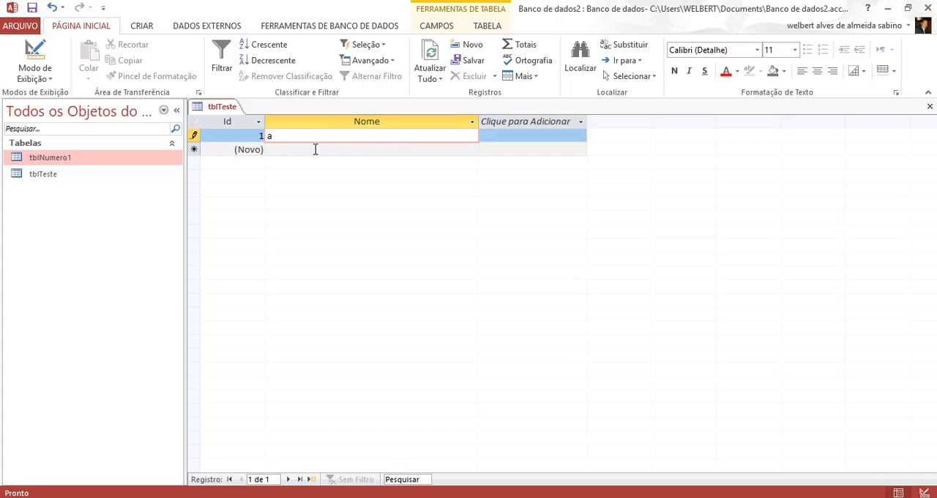
pyautogui.click(250, 136)
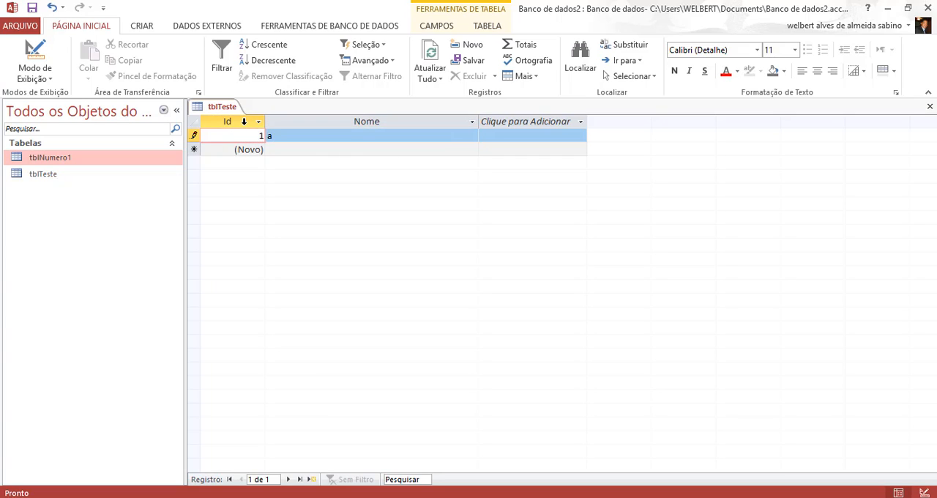
pyautogui.click(244, 121)
pyautogui.click(295, 134)
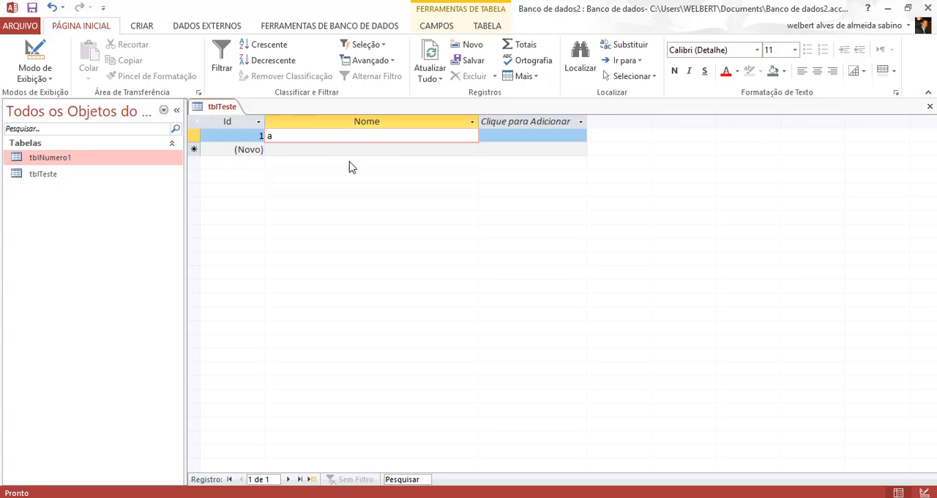
# Select the whole Nome value of the first record for editing.
pyautogui.click(246, 133)
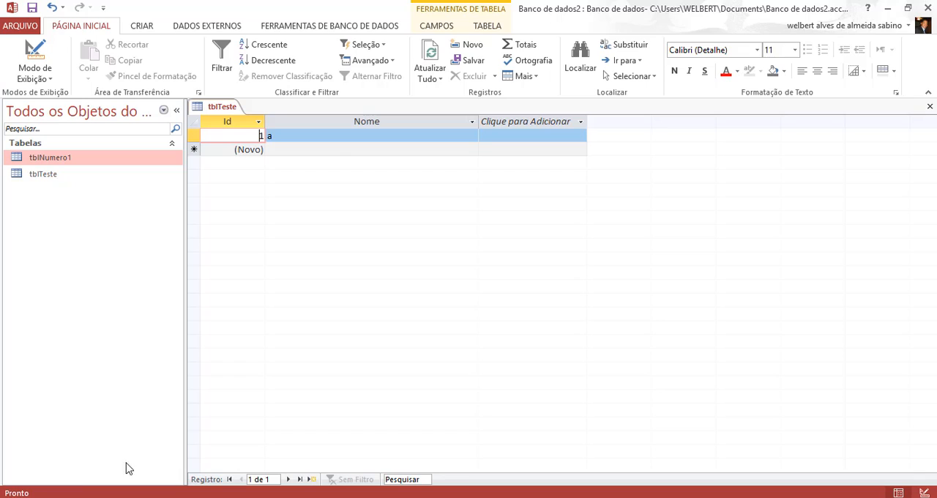
pyautogui.click(352, 138)
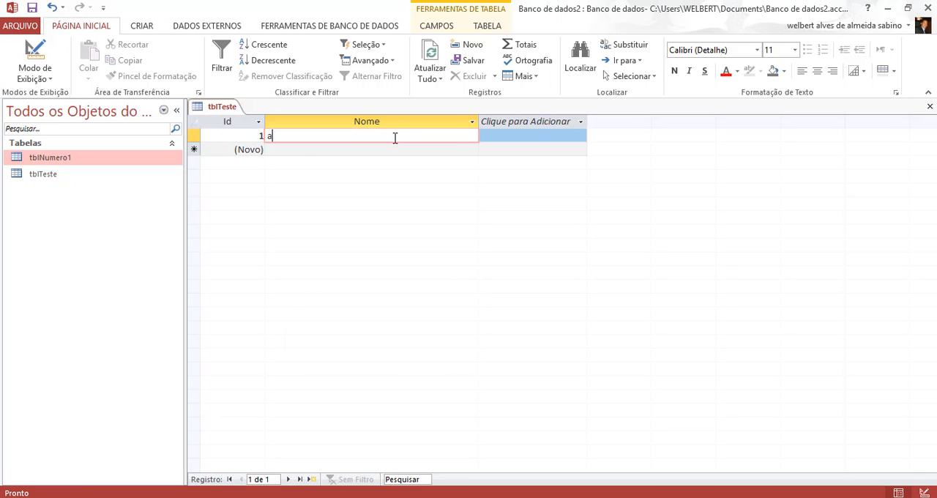
pyautogui.moveTo(280, 137); pyautogui.dragTo(228, 141)
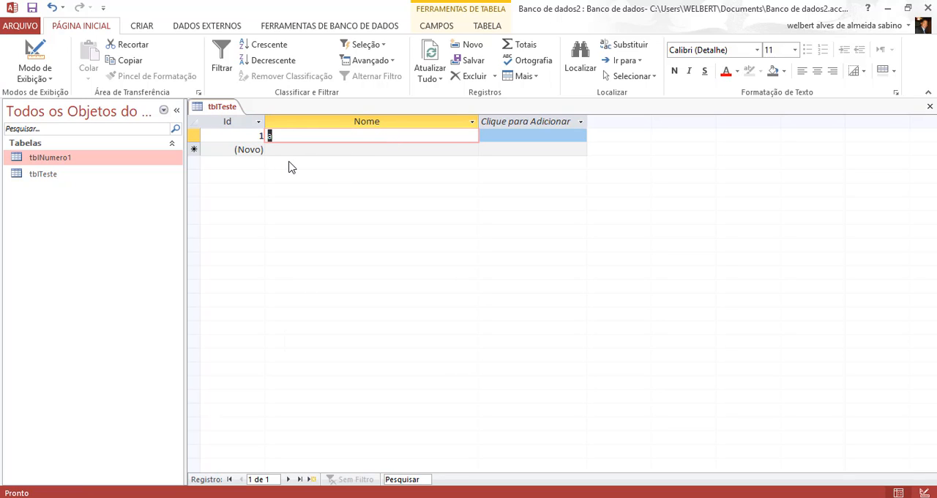